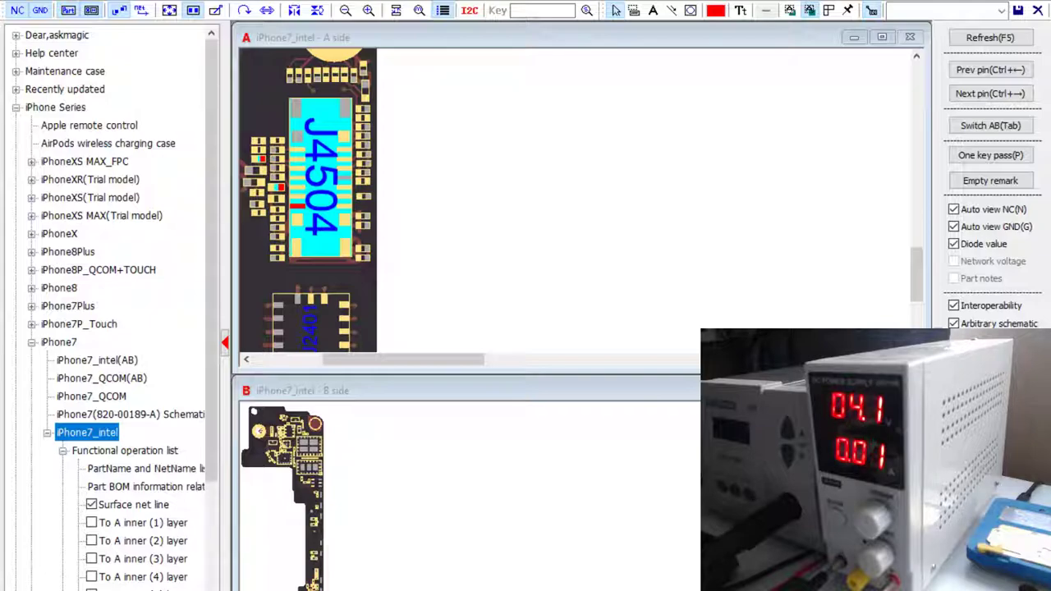
- Select a J4504 connector pin on the A-side view to highlight its net
left_click(317, 240)
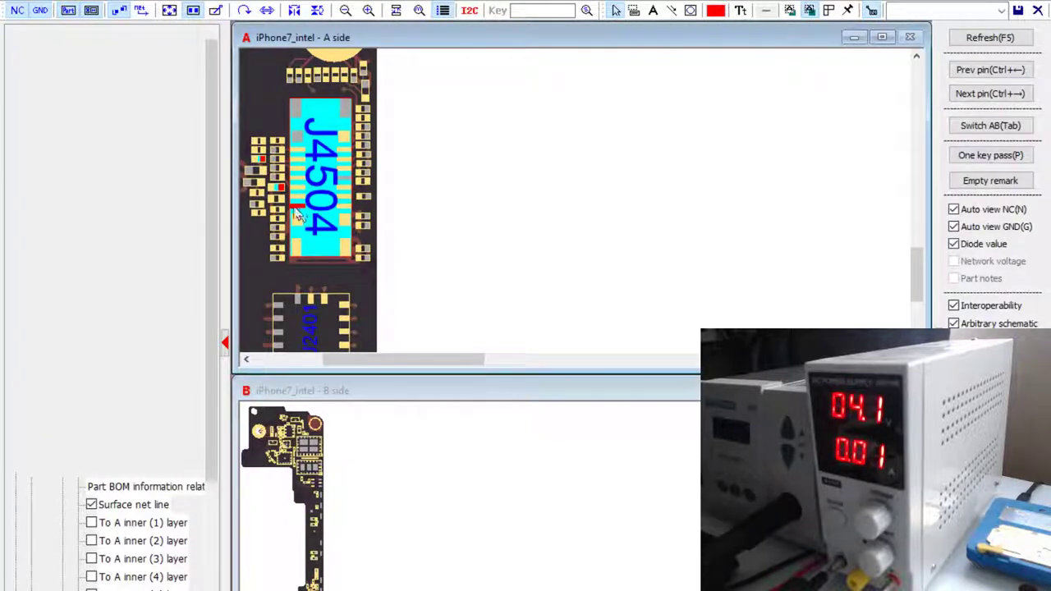